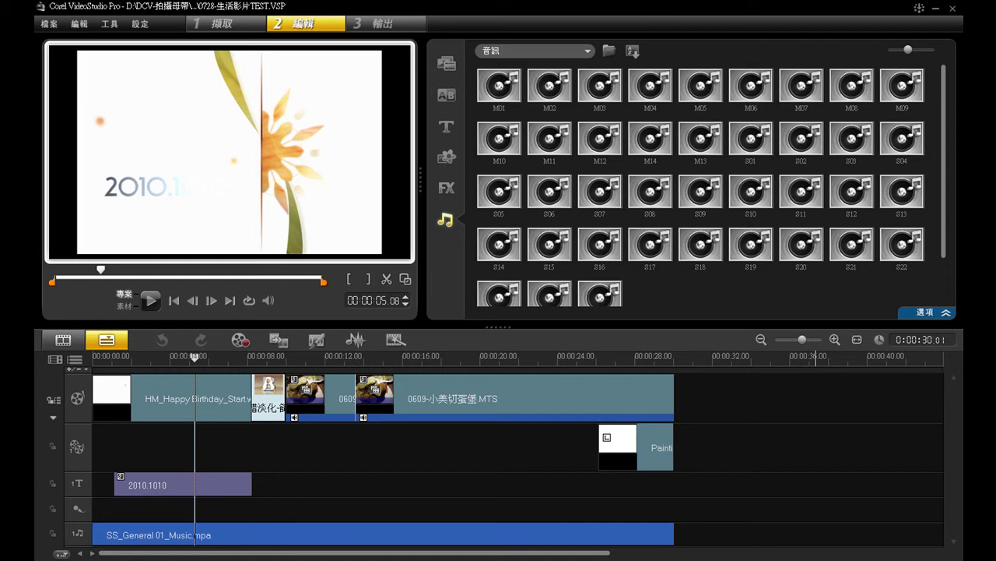
- Scrub through the sample project's timeline to examine its opening title and the food footage that follows
left_click_drag(194, 357, 156, 357)
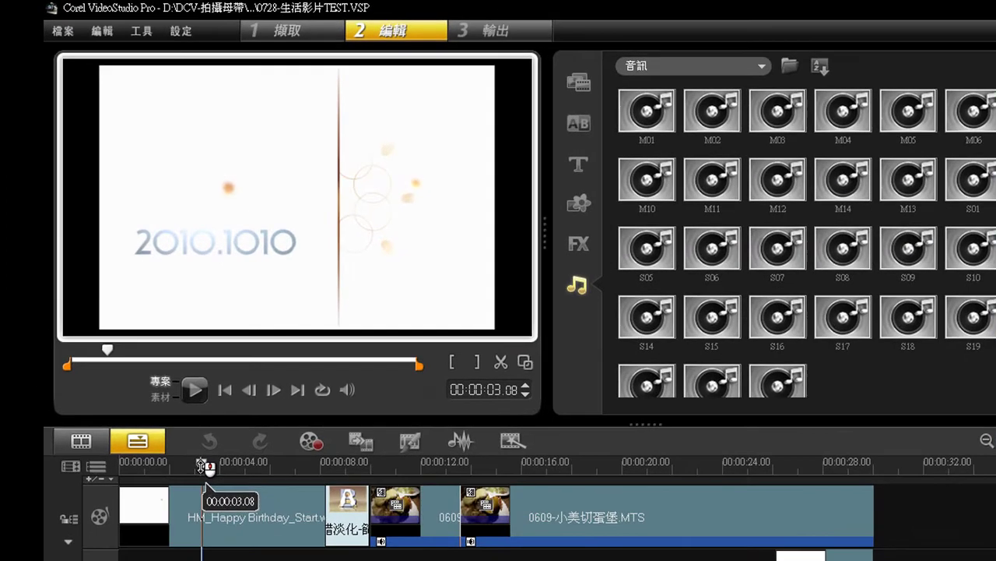
left_click(155, 360)
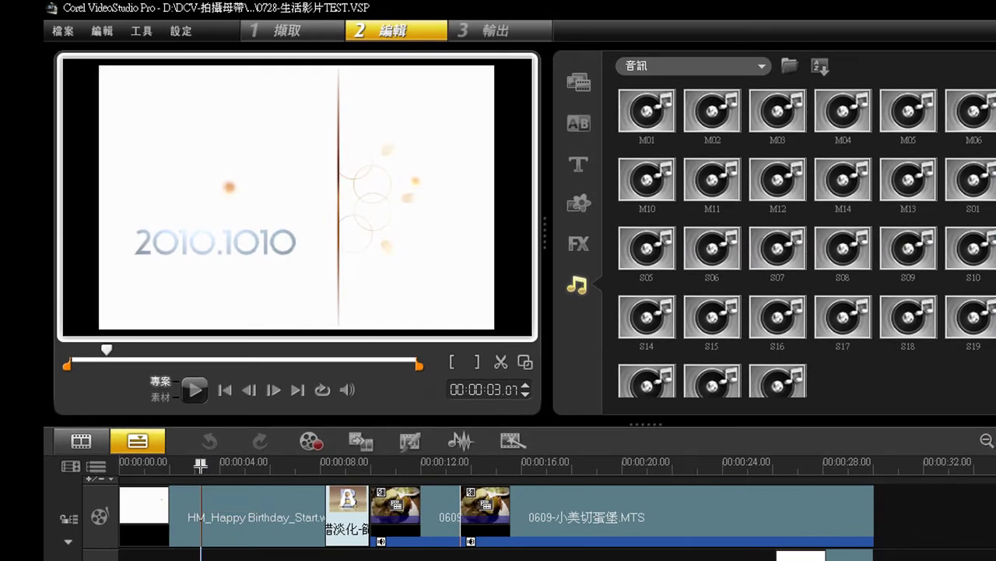
left_click_drag(206, 485, 240, 485)
key("space")
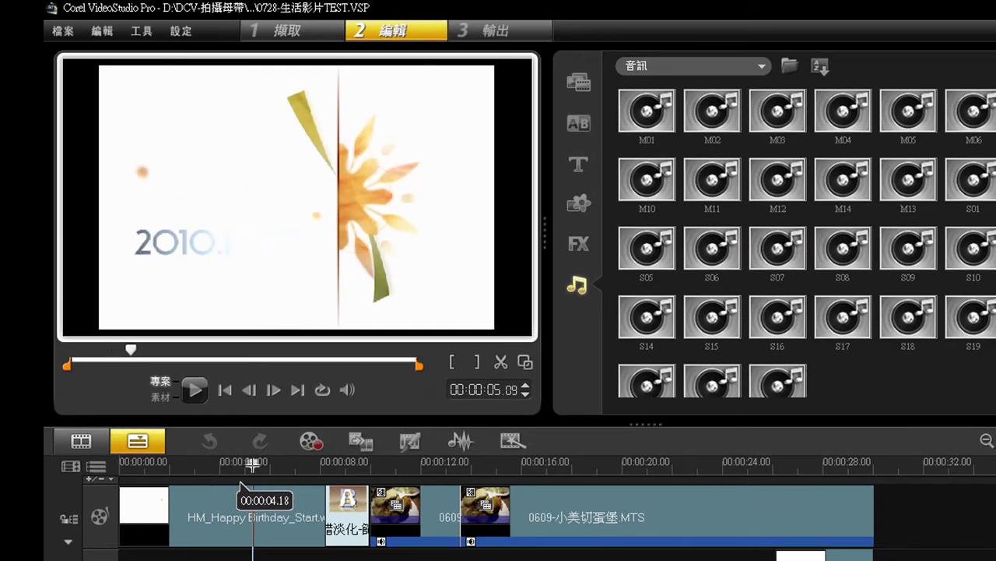
left_click(411, 462)
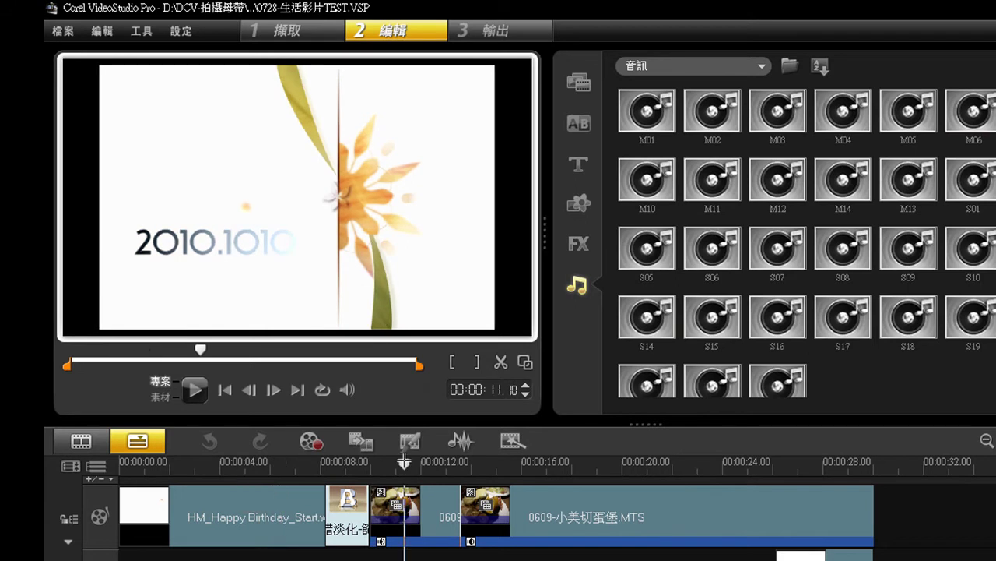
left_click_drag(411, 463, 848, 465)
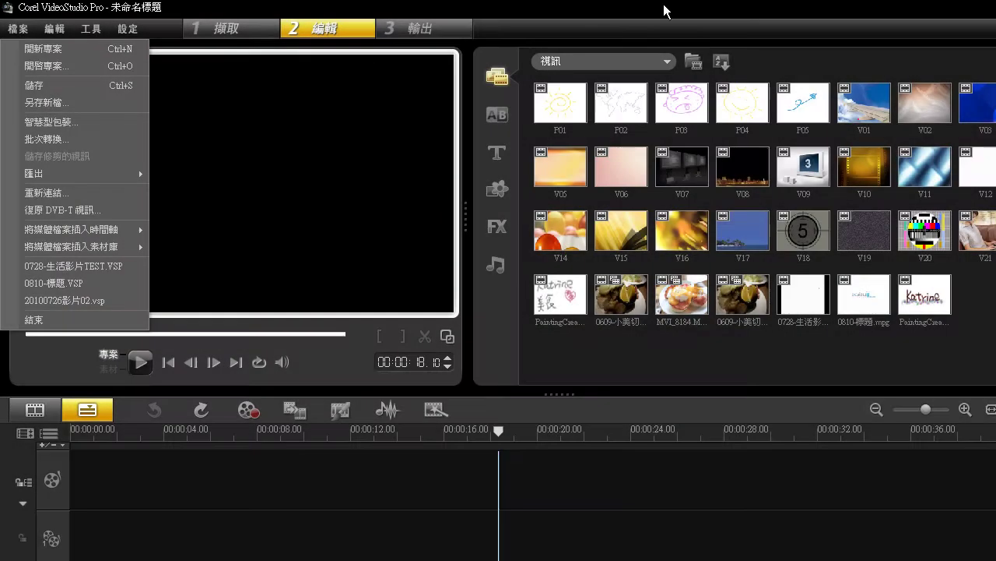
- Import the video file 0609-小美切蛋堡.MTS into the video library
left_click(623, 38)
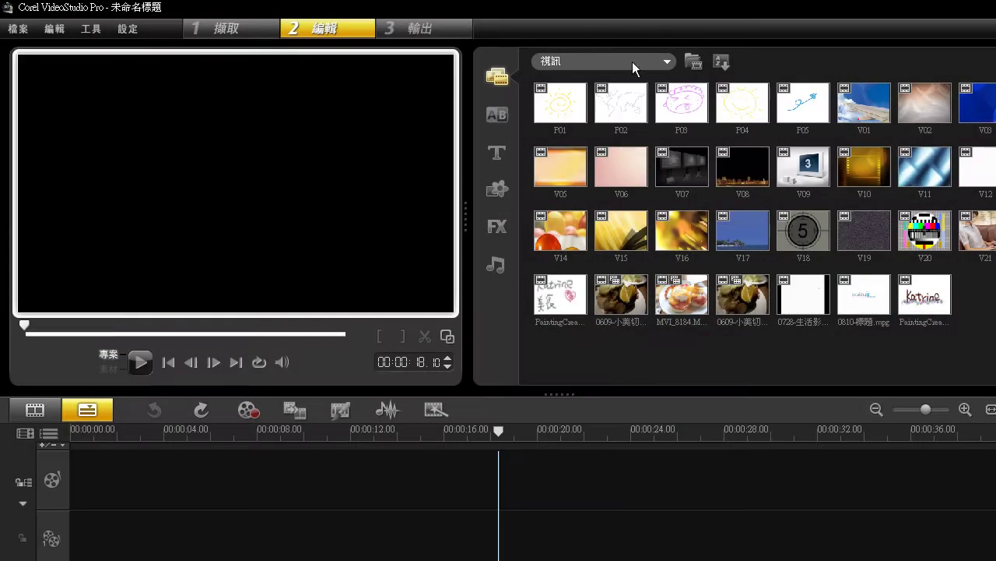
left_click(692, 62)
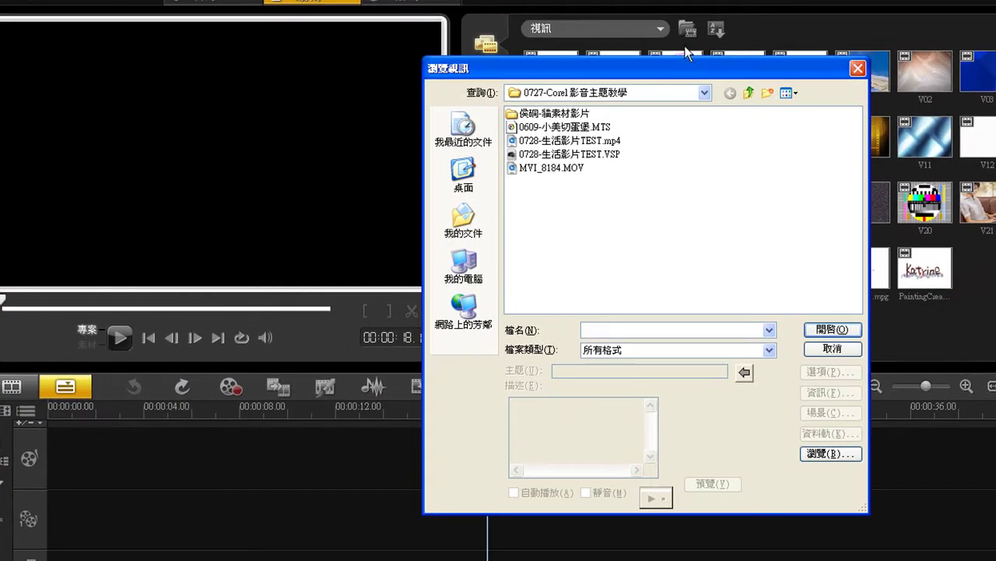
left_click_drag(692, 75, 695, 98)
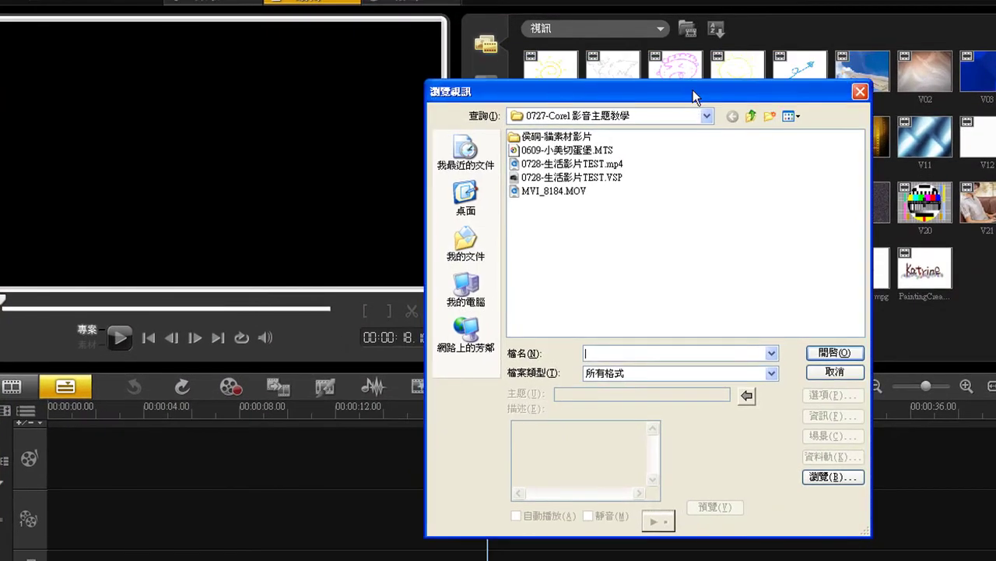
left_click(596, 152)
left_click(836, 353)
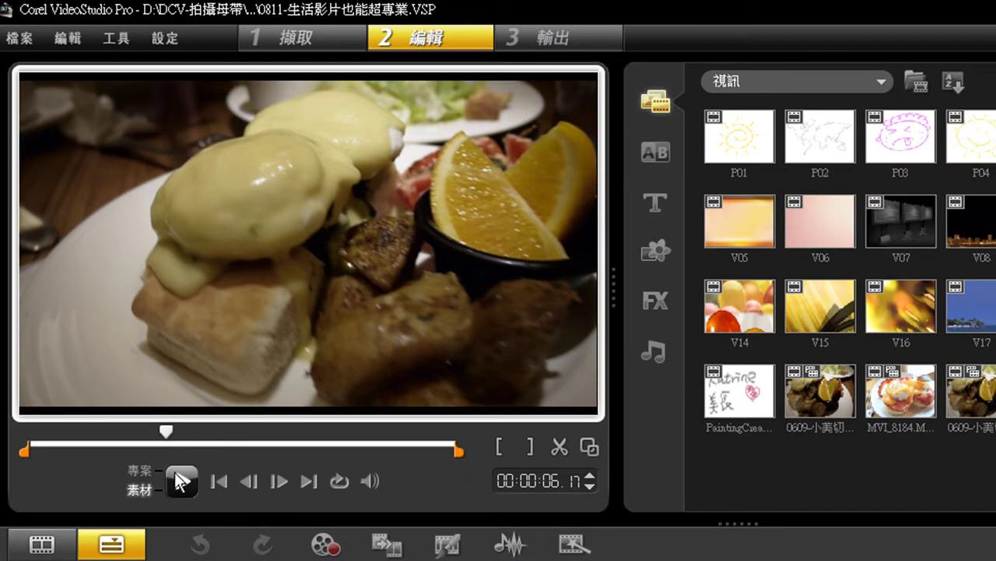
- Trim the start of the imported 0609-小美切蛋堡.MTS clip to about 00:00:08.05 and place it at the beginning of the video track
left_click(176, 480)
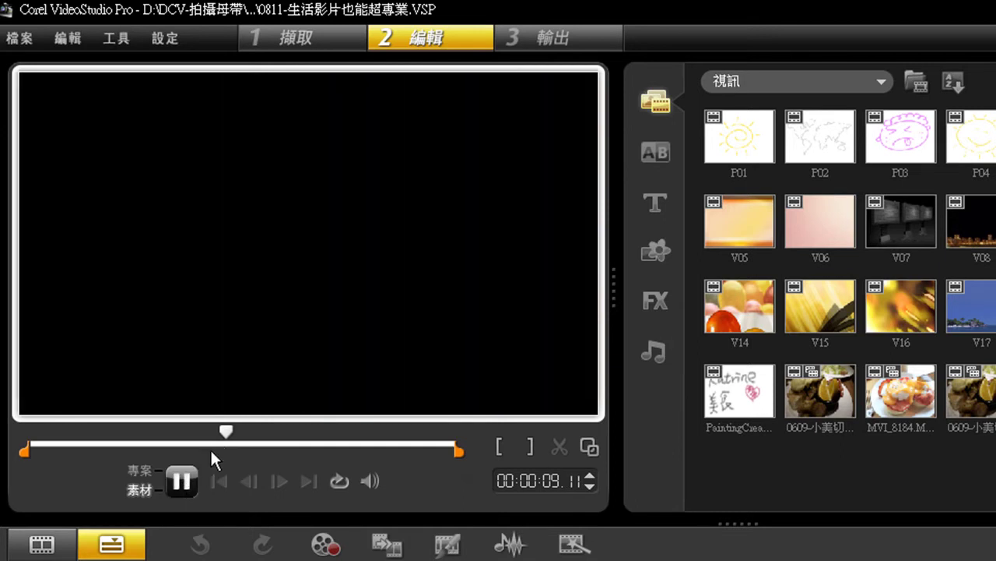
mouse_move(225, 433)
left_mouse_down()
mouse_move(447, 432)
mouse_move(215, 435)
left_mouse_up()
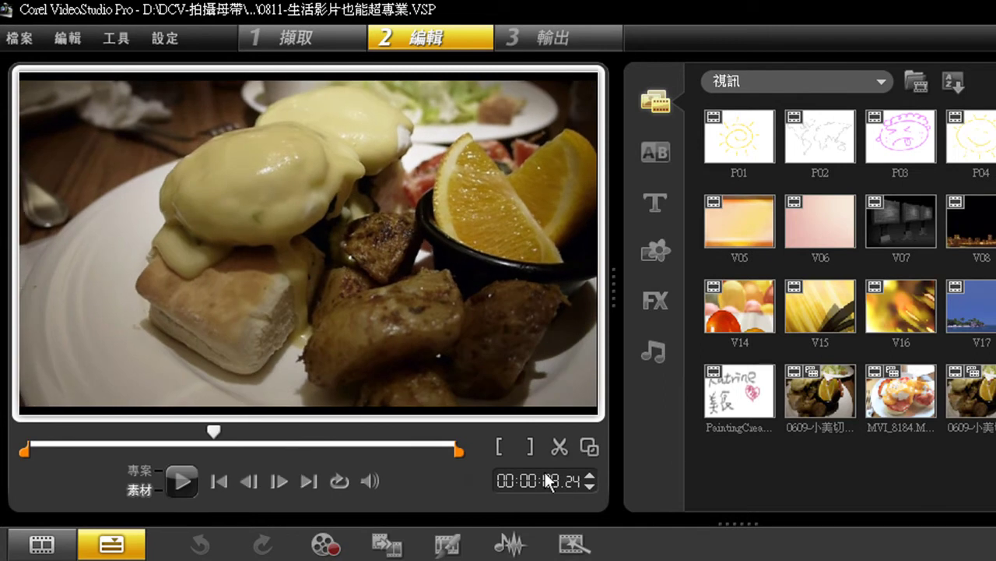
left_click(499, 450)
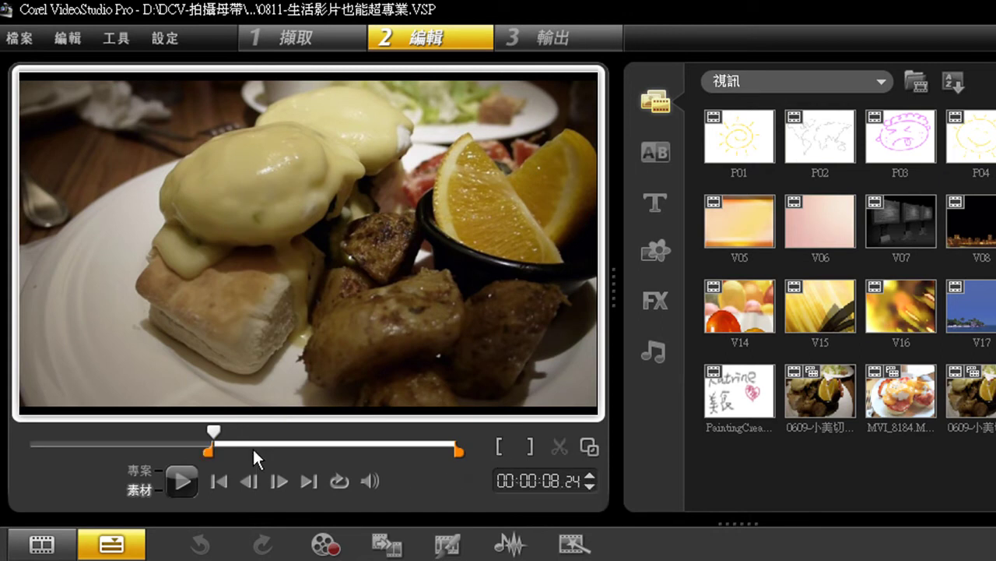
left_click_drag(209, 438, 196, 453)
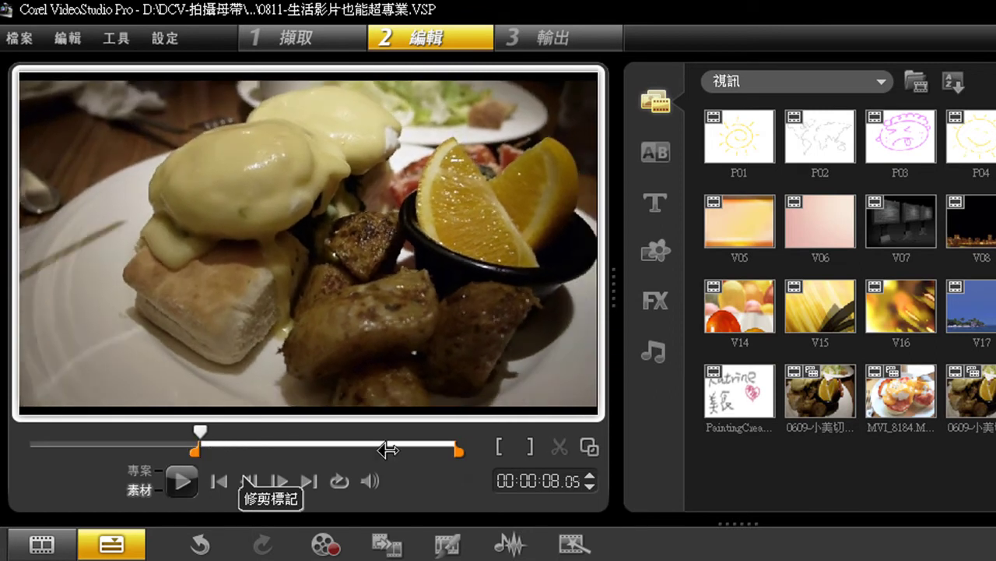
mouse_move(458, 451)
left_mouse_down()
mouse_move(440, 454)
mouse_move(460, 451)
left_mouse_up()
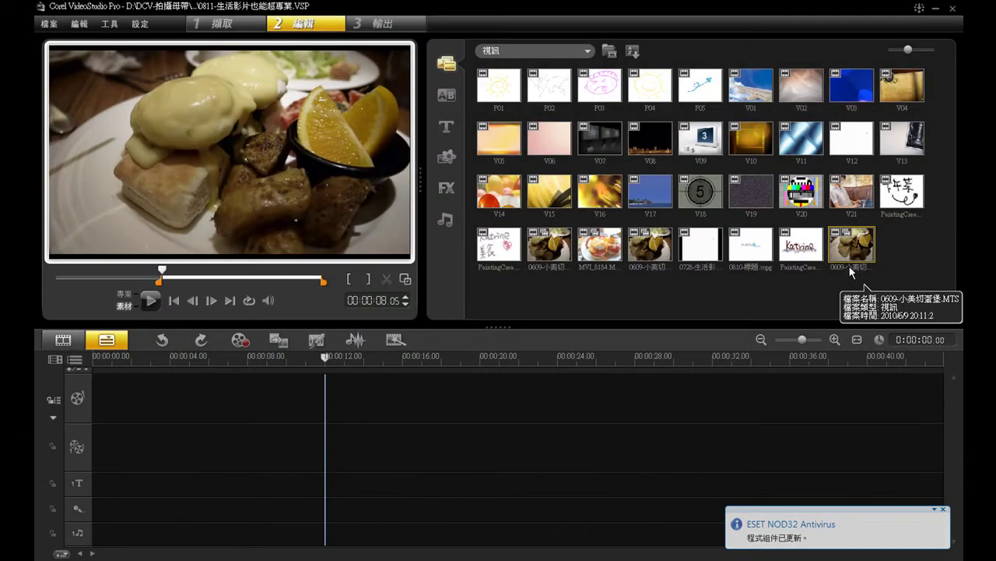
left_click(854, 263)
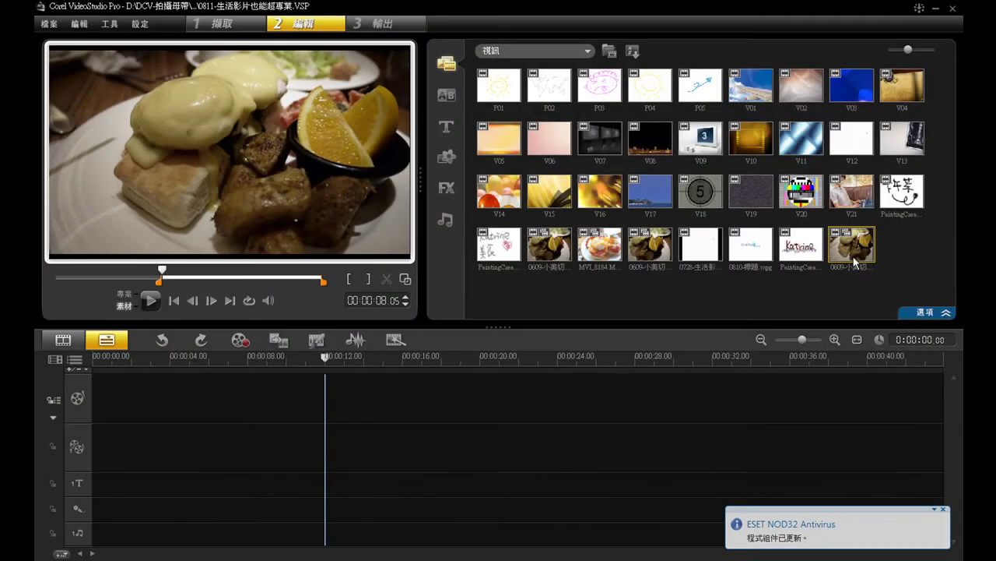
left_click_drag(851, 264, 123, 412)
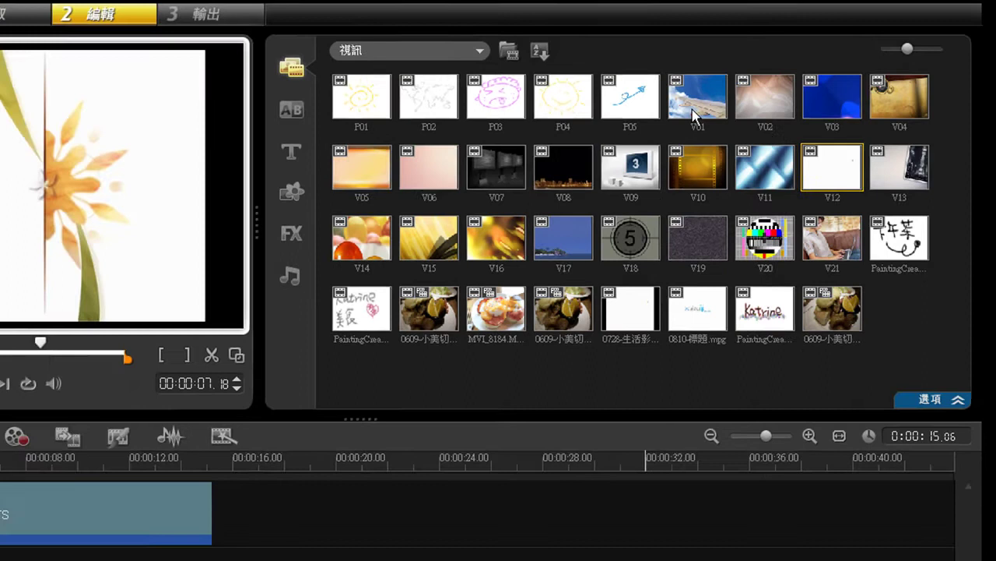
- Preview the library's background videos from V01 to V12 and scrub through V12 to examine its animation
left_click(661, 108)
left_click(737, 107)
left_click(812, 107)
left_click(909, 79)
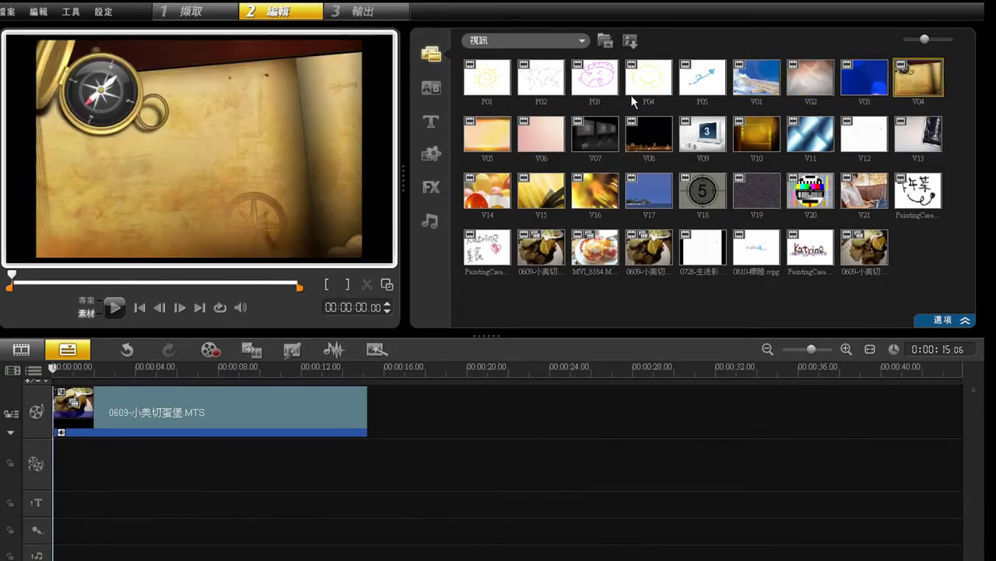
left_click(497, 148)
left_click(545, 152)
left_click(588, 152)
left_click(626, 148)
left_click(705, 148)
left_click(774, 144)
left_click(810, 136)
left_click(864, 144)
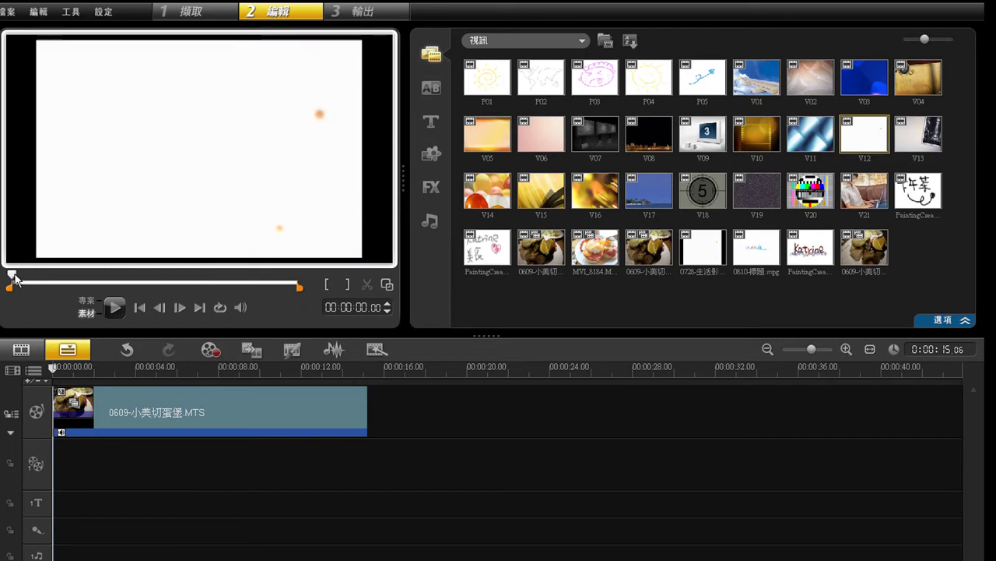
left_click_drag(14, 279, 207, 282)
left_click_drag(267, 282, 282, 278)
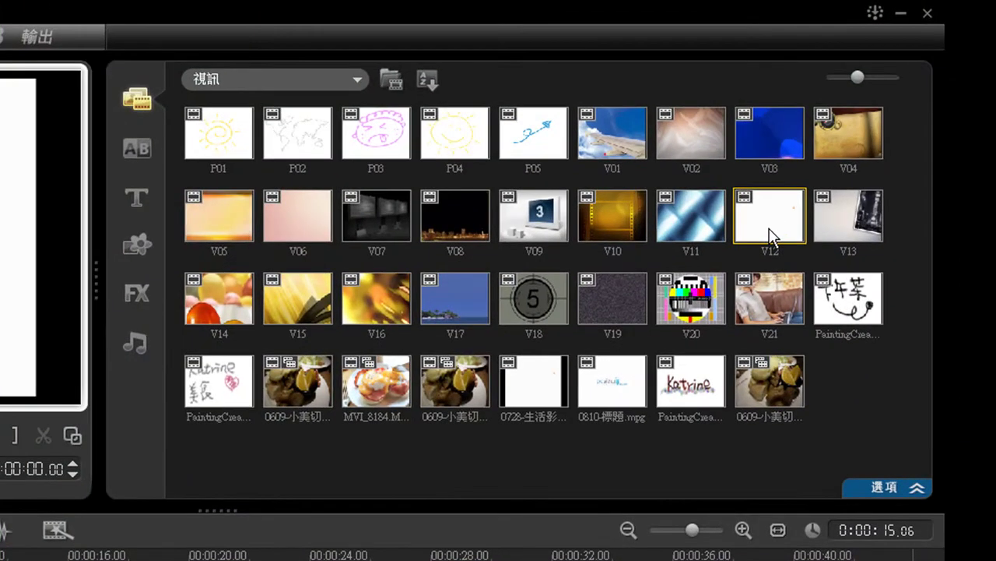
- Insert the V12 background video on the video track and move it ahead of the 0609-小美切蛋堡.MTS clip
right_click(771, 233)
mouse_move(694, 267)
left_click(518, 265)
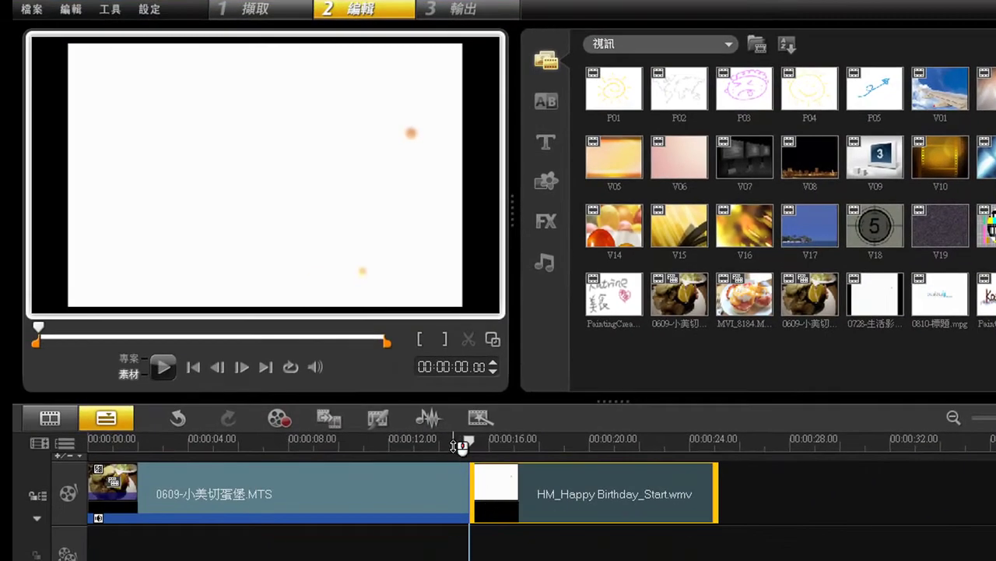
left_click_drag(454, 445, 476, 444)
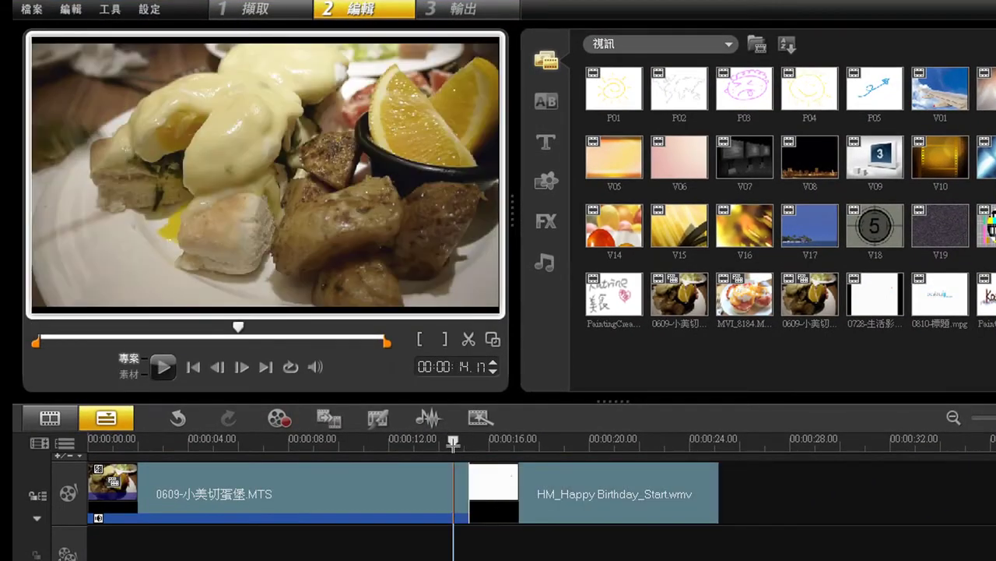
left_click_drag(512, 490, 164, 497)
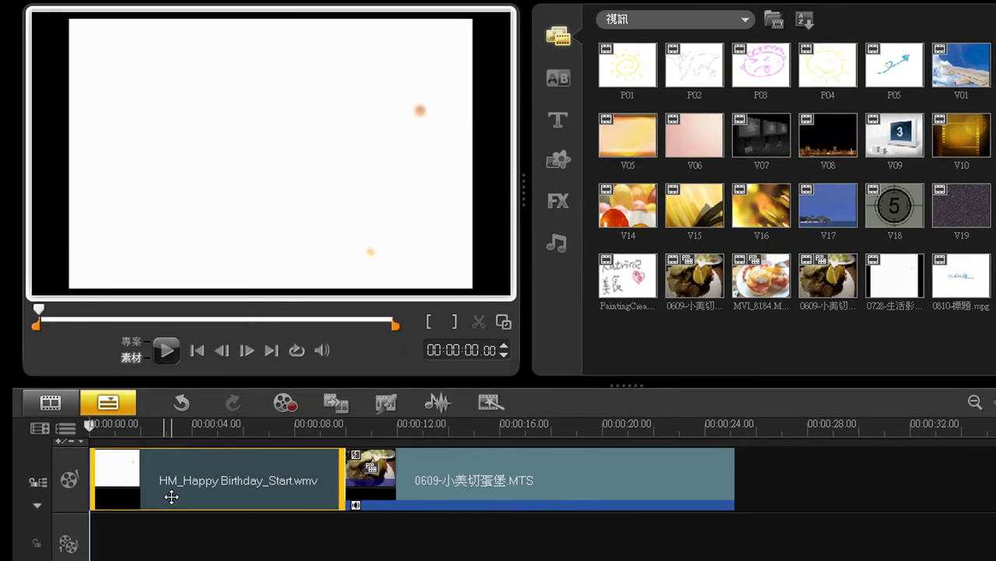
- Add the thin fading "Lorem ipsum" title preset to the title track at about 3 seconds, over the opening video
left_click(228, 425)
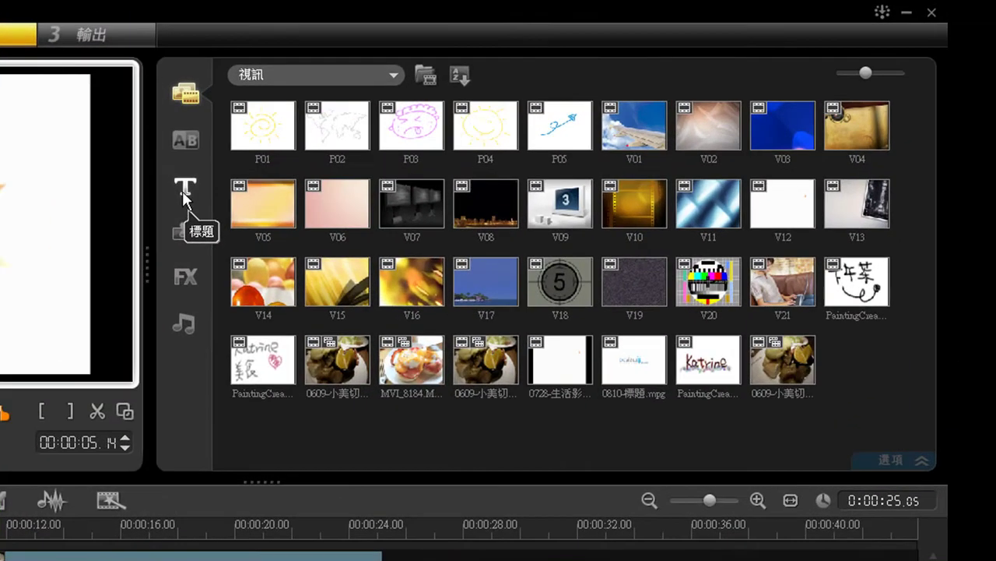
left_click(183, 191)
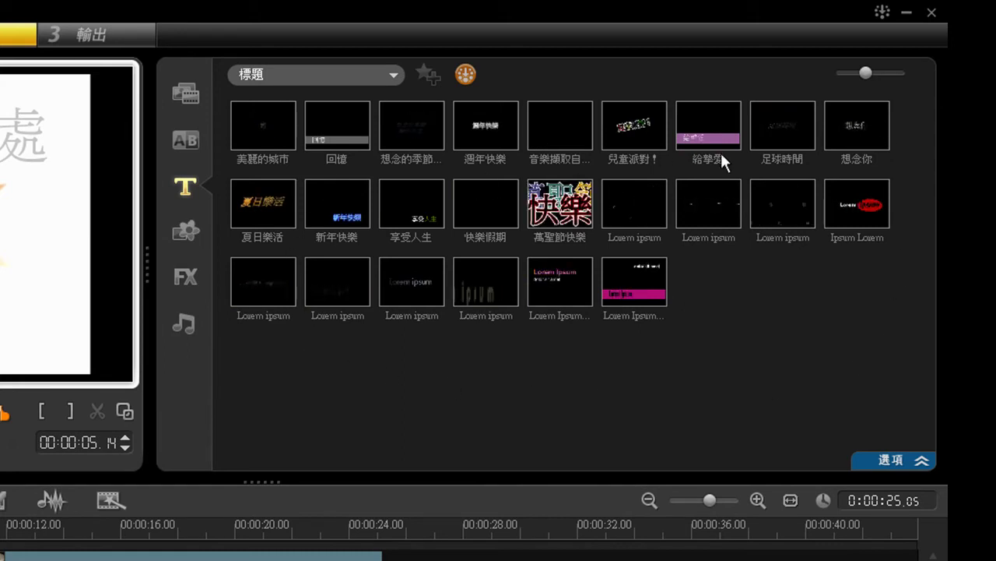
left_click(544, 216)
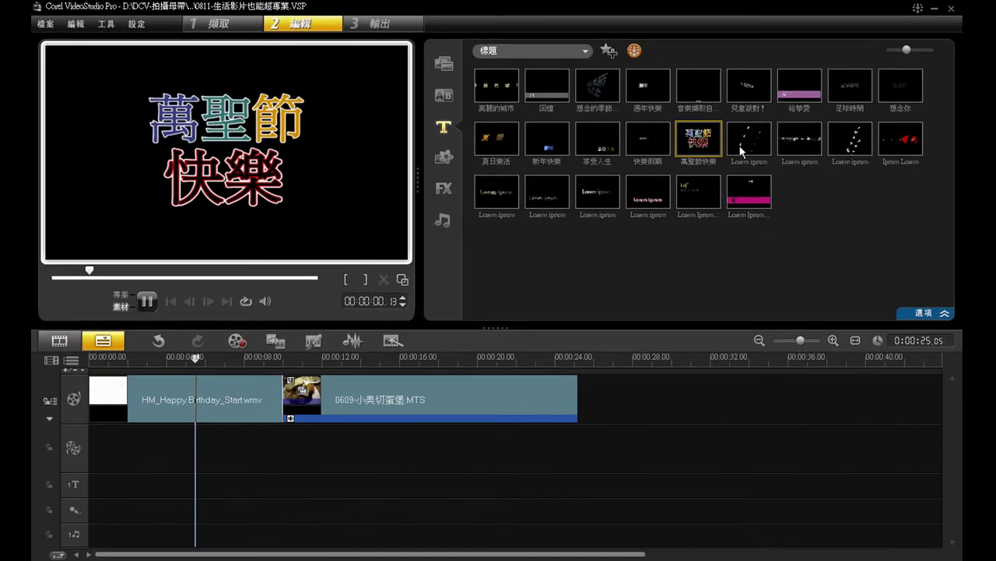
left_click(588, 193)
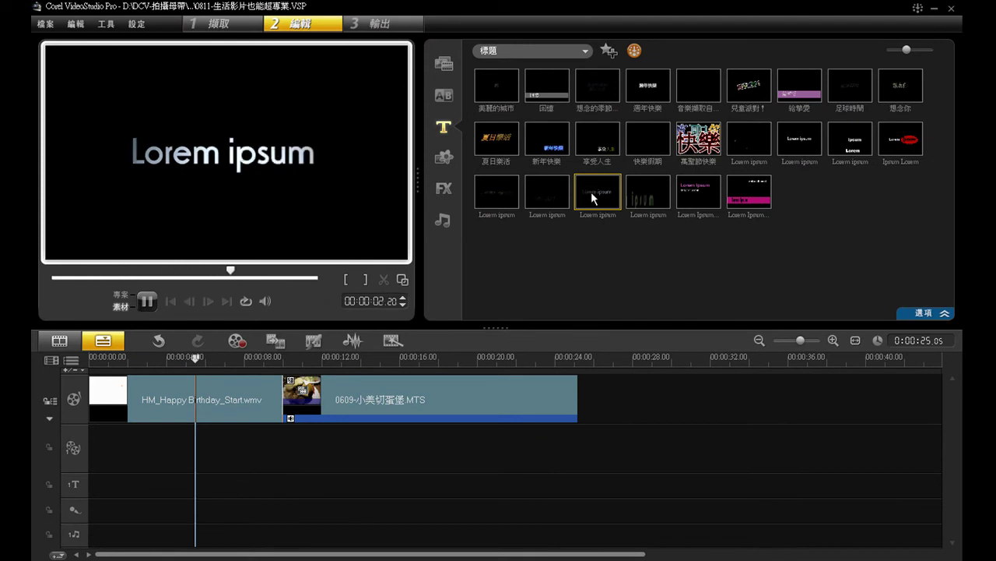
left_click_drag(591, 192, 153, 495)
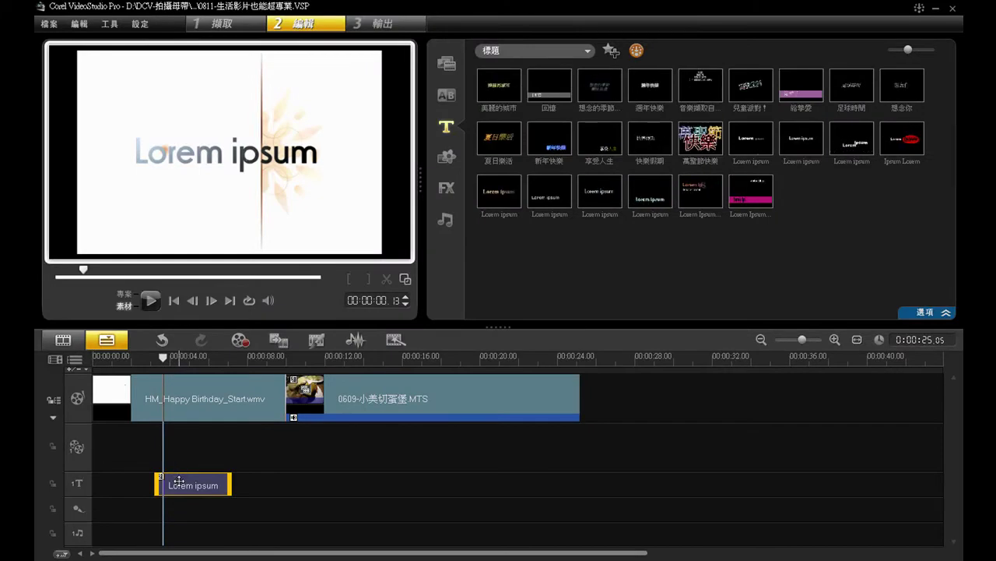
- Replace the "Lorem ipsum" title text with "20100808"
double_click(179, 483)
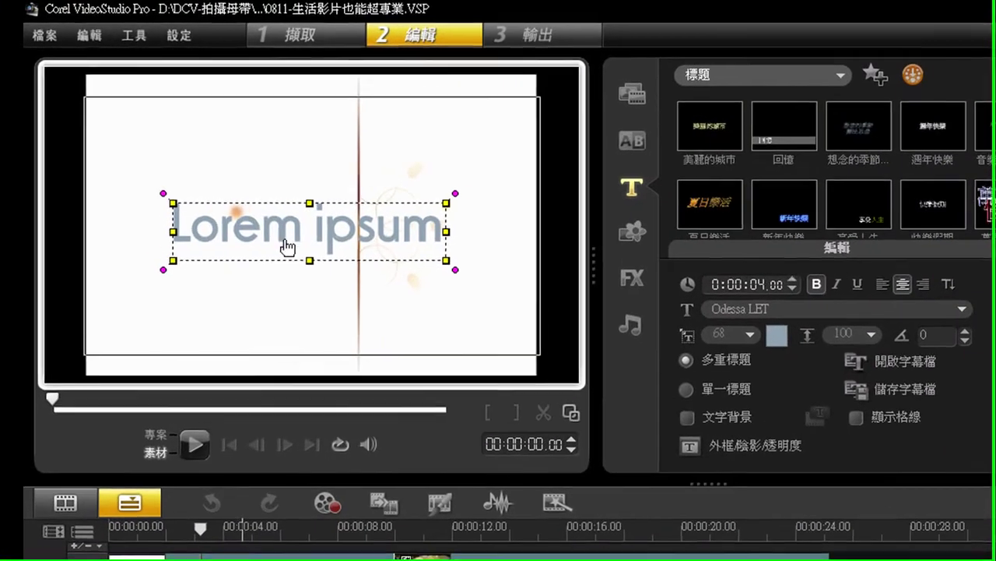
left_click(208, 231)
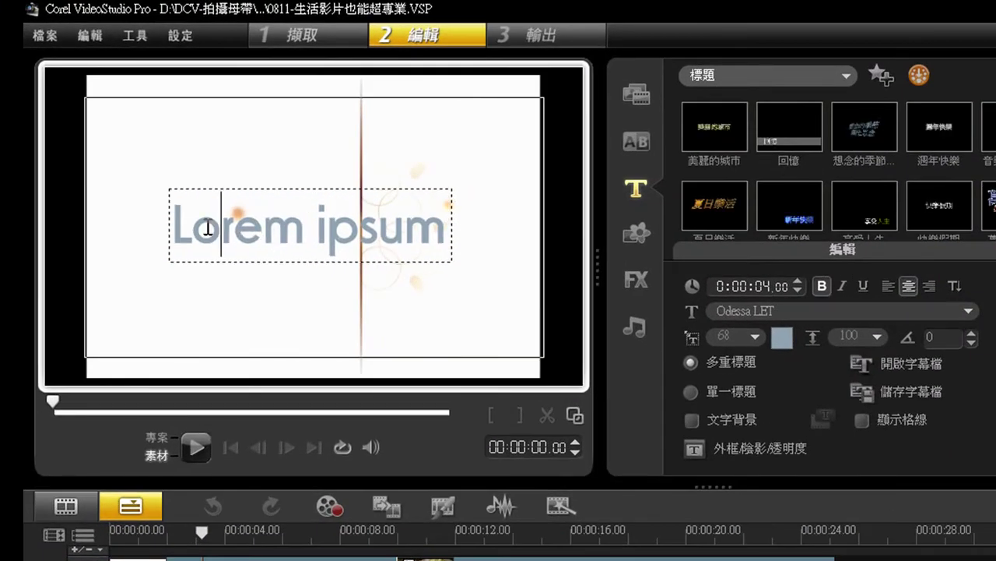
left_click_drag(191, 226, 445, 226)
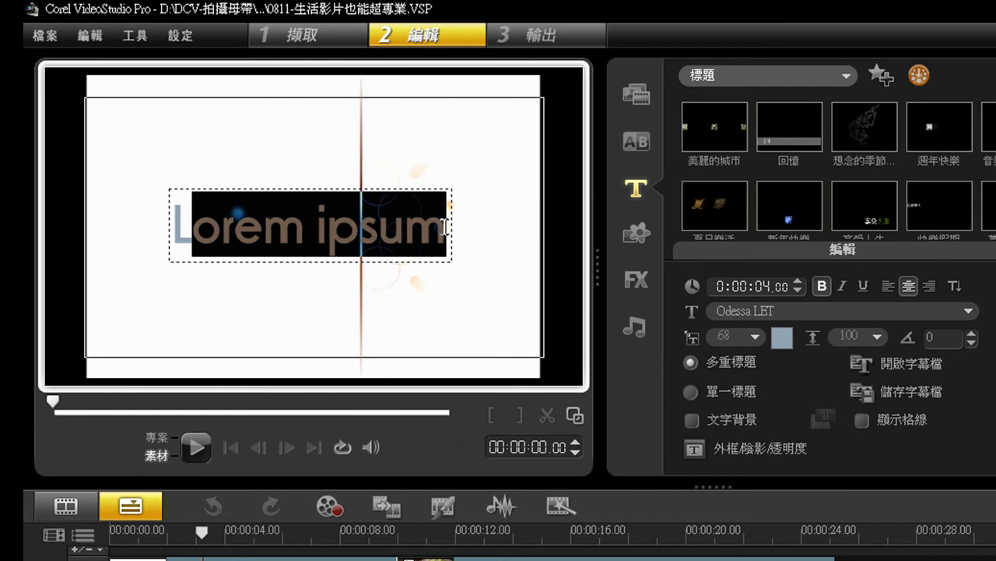
key("Delete")
key("BackSpace")
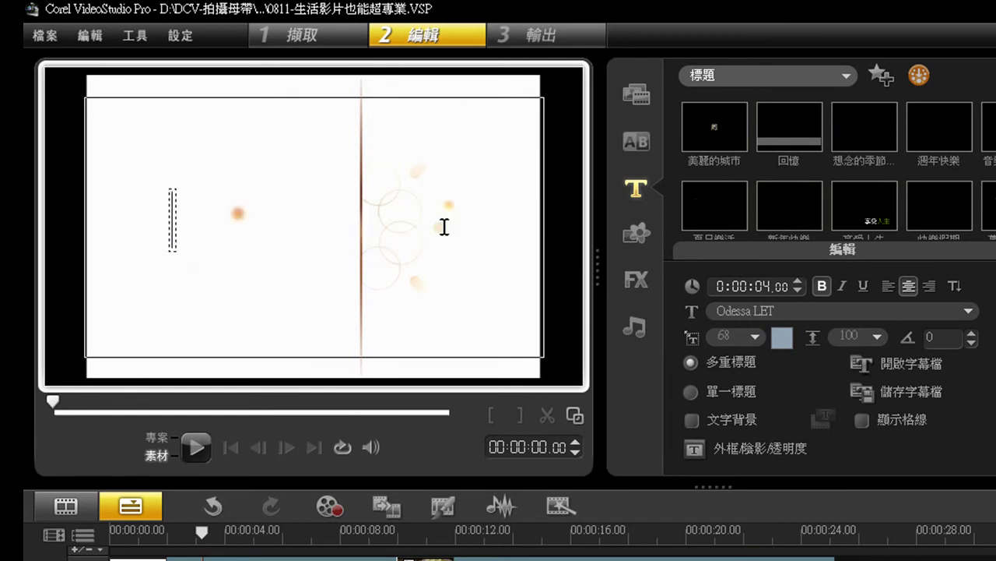
type("20100808")
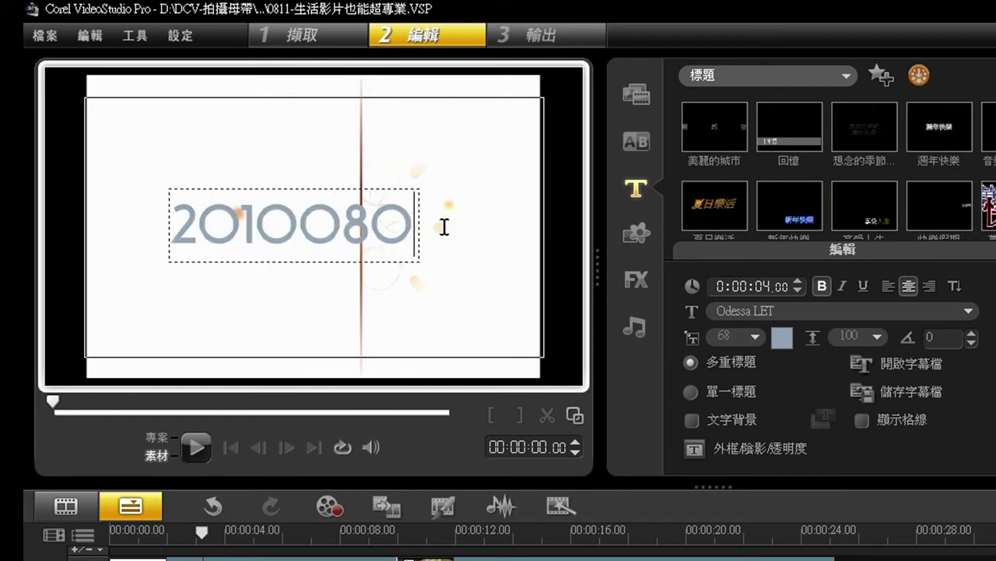
- Move the title text to the lower left area of the video frame and resize it to size 69
left_click(362, 169)
left_click_drag(329, 228, 297, 281)
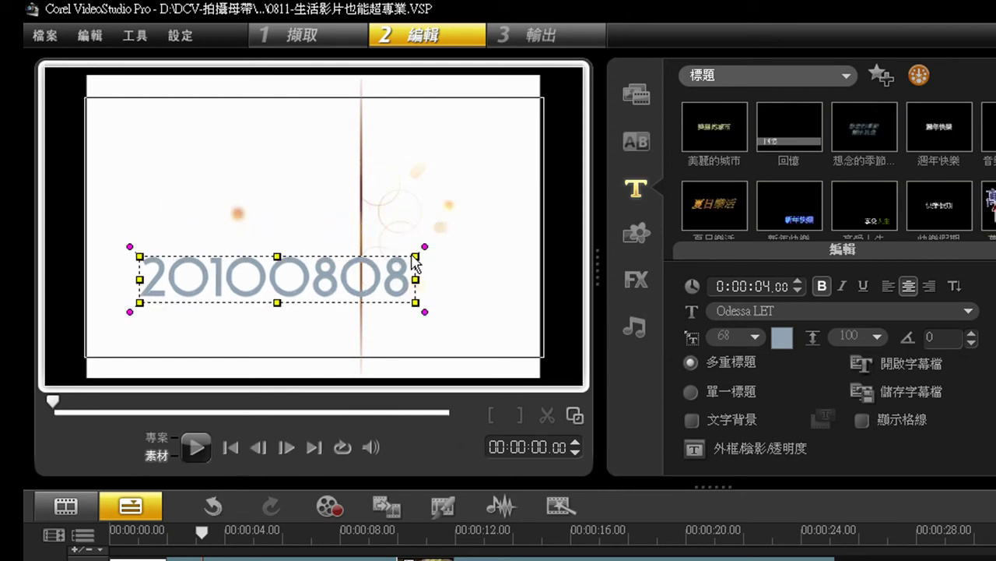
left_click_drag(413, 256, 400, 257)
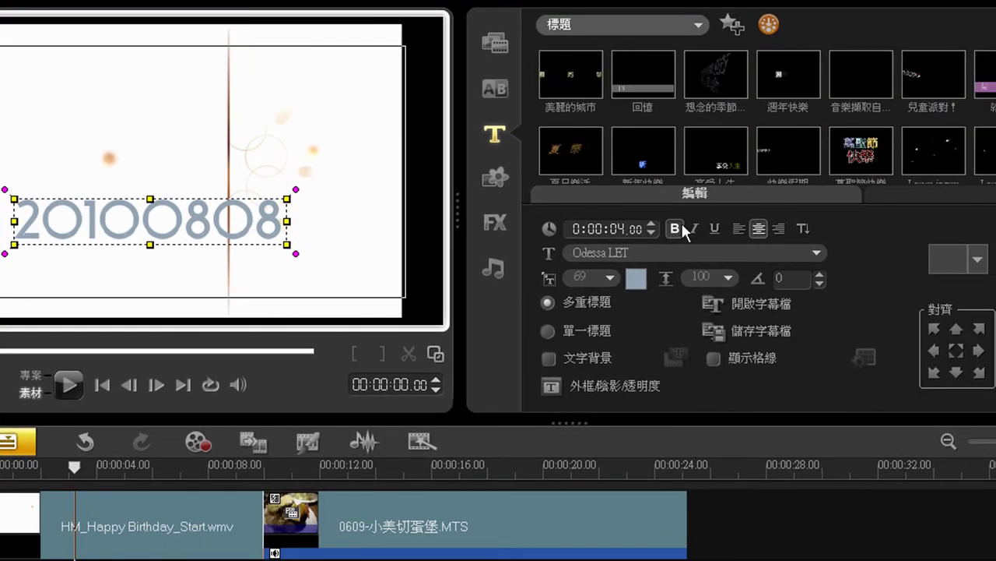
- Change the font of the "20100808" title to Orange LET
left_click(648, 248)
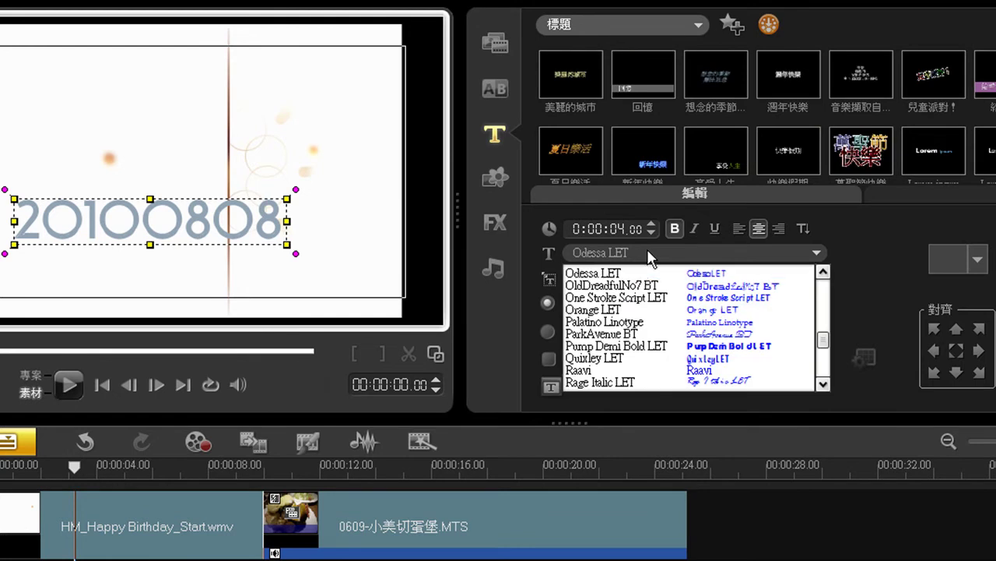
left_click(623, 310)
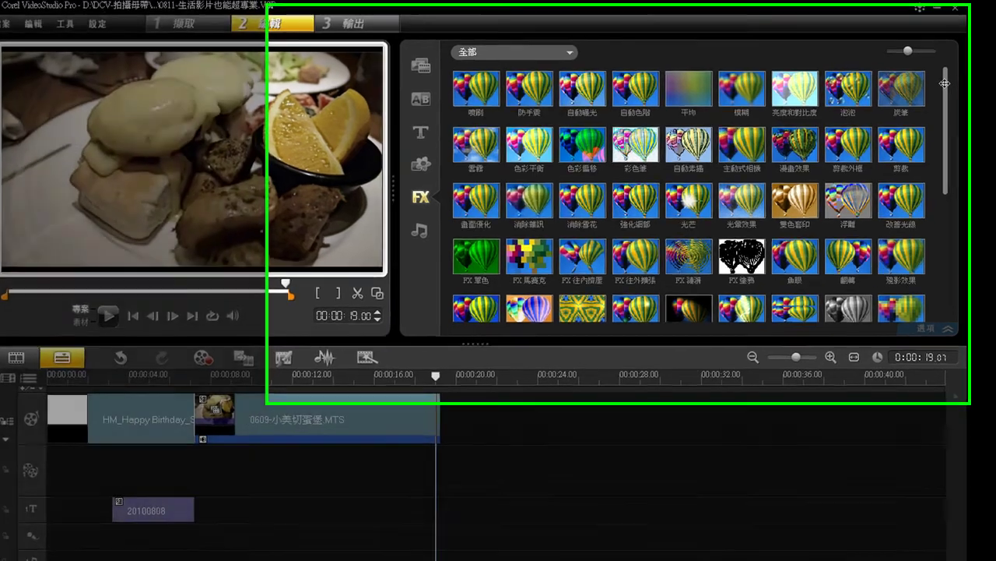
- Apply the 自動素描 (auto sketch) video filter to the 0609-小美切蛋堡.MTS clip on the video track
scroll(936, 197, "down", 6)
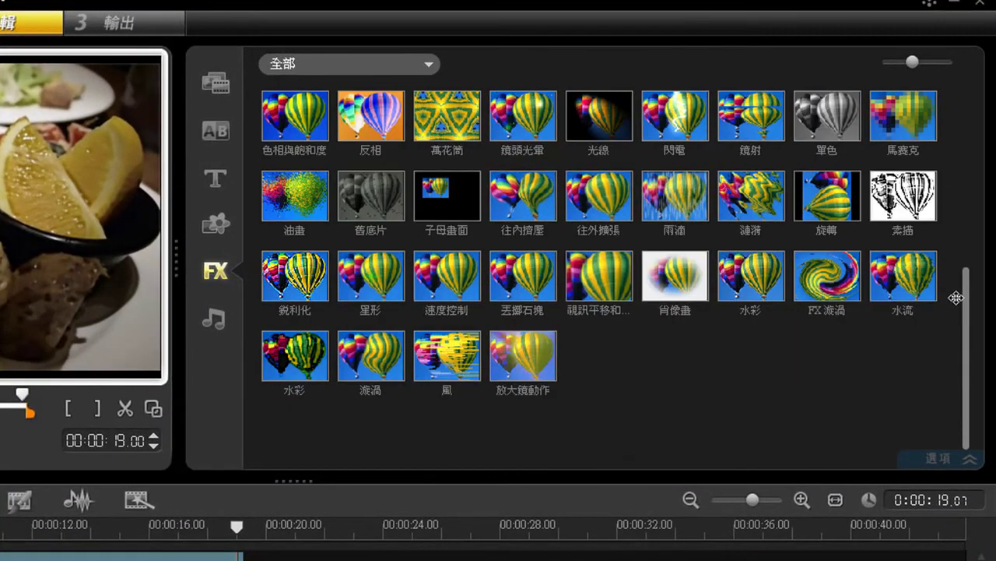
scroll(955, 299, "up", 6)
left_click(385, 125)
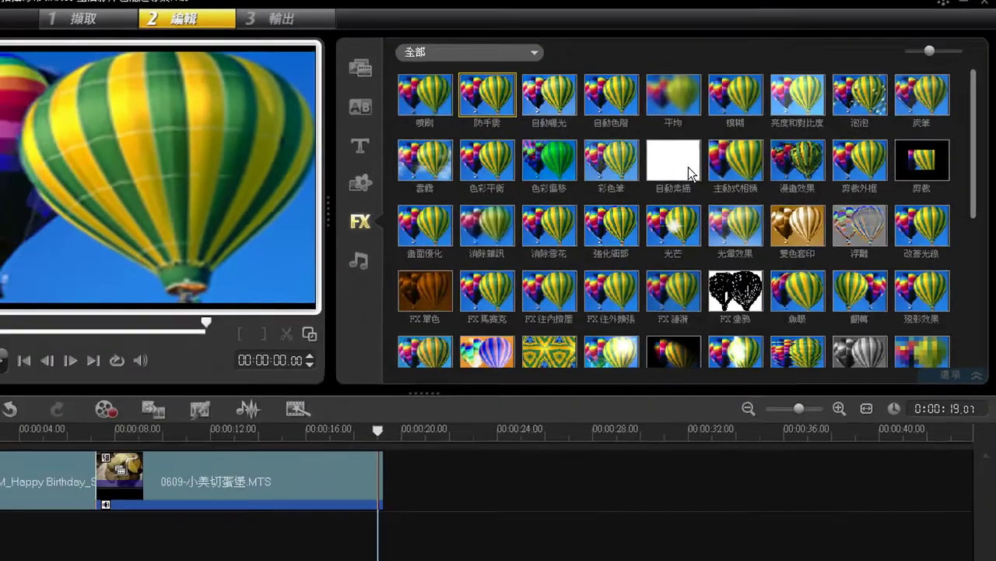
left_click(620, 212)
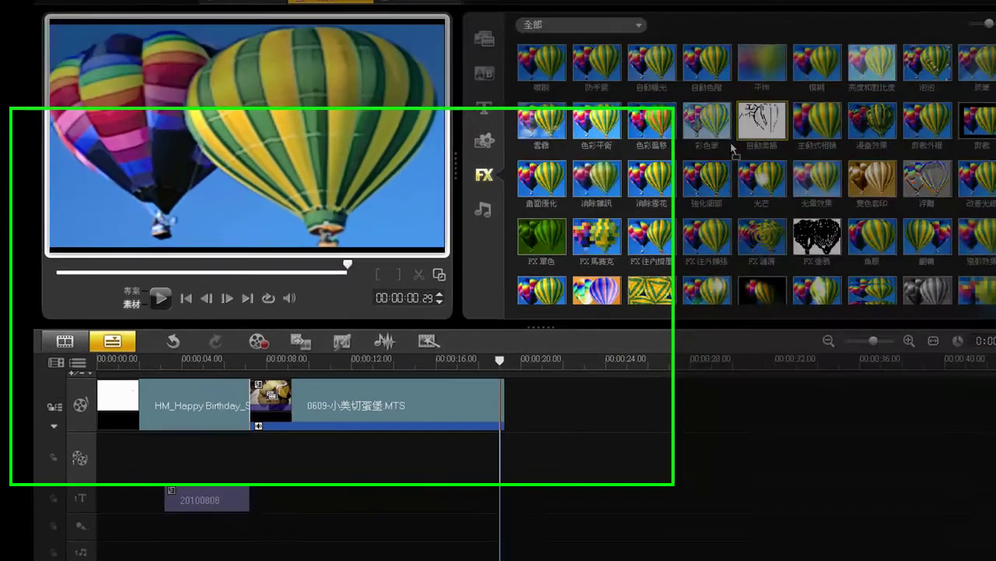
left_click_drag(699, 143, 408, 386)
left_click_drag(651, 427, 621, 459)
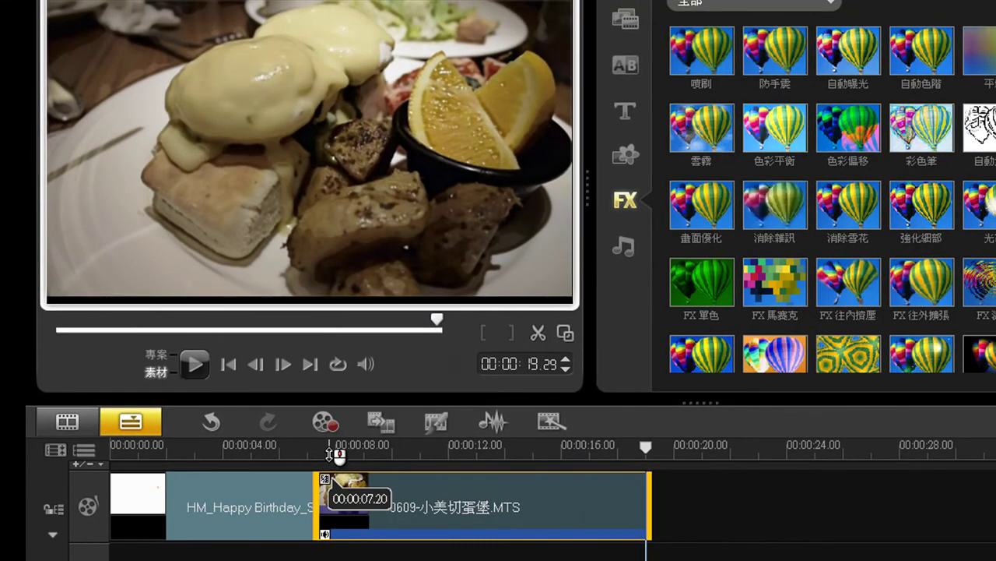
- Play and scrub through the filtered 0609-小美切蛋堡.MTS clip from its start to review the sketch effect
left_click(329, 452)
key("space")
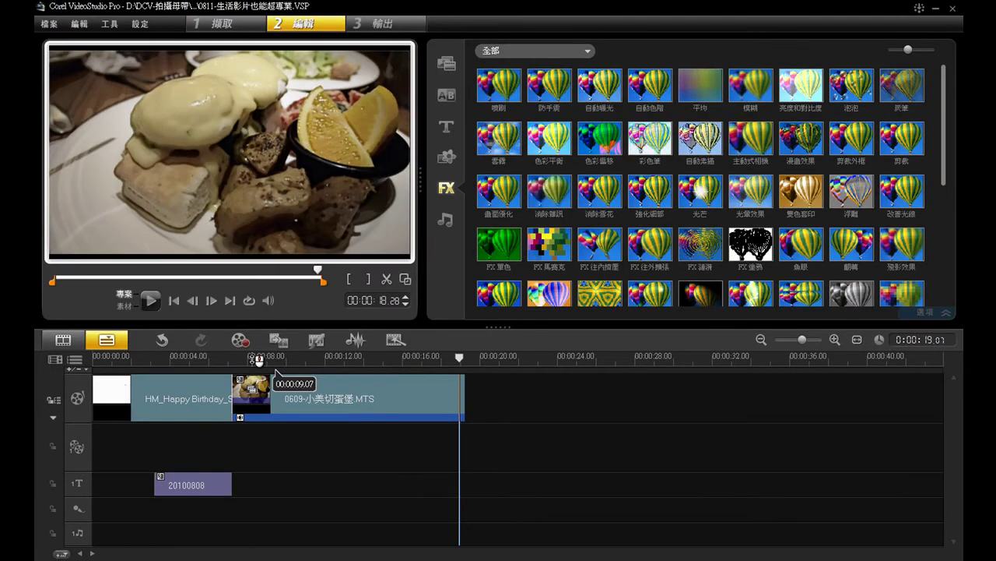
left_click(263, 373)
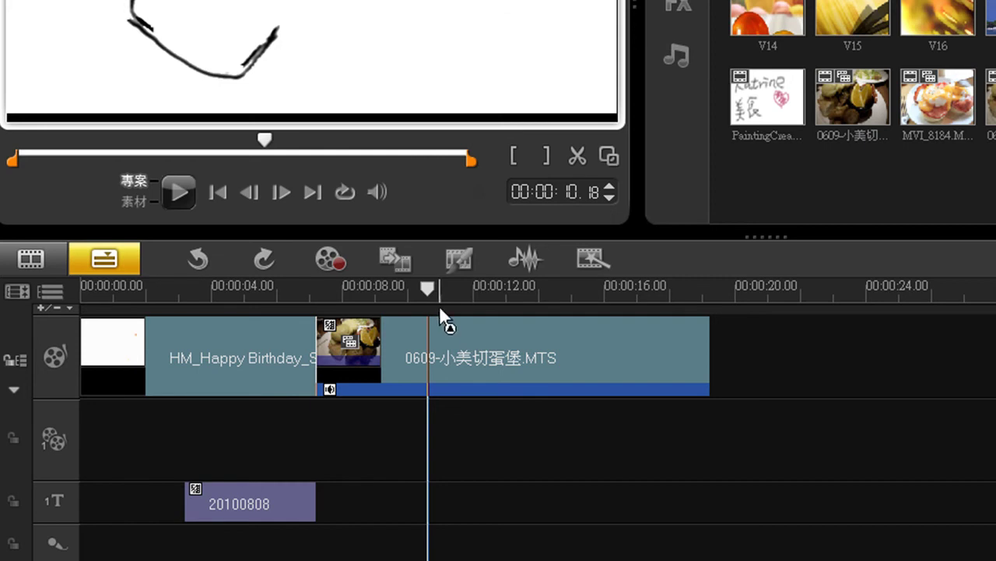
left_click_drag(428, 296, 484, 297)
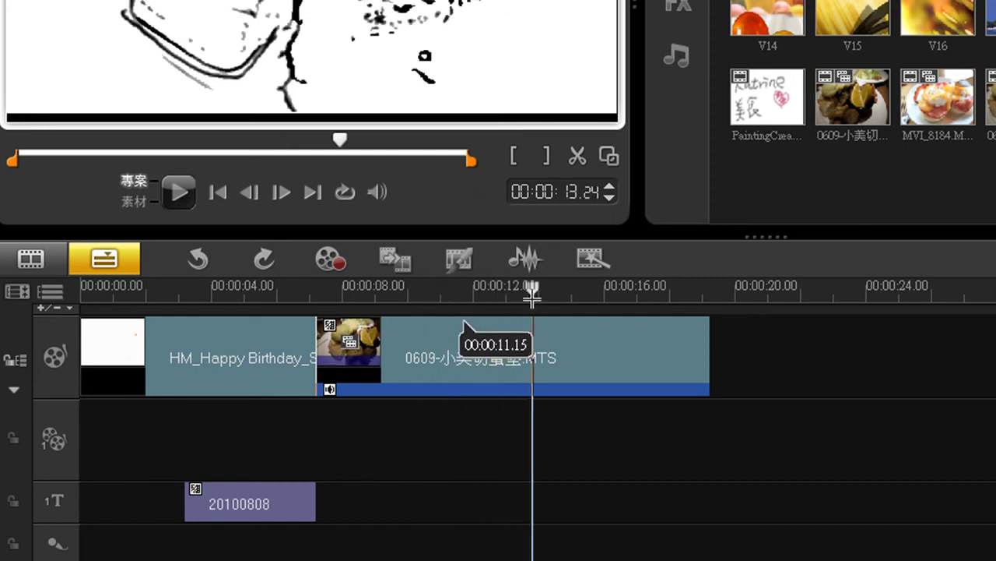
- Trim the end of the filtered 0609-小美切蛋堡.MTS clip back to about 11 seconds on the timeline
left_click(704, 338)
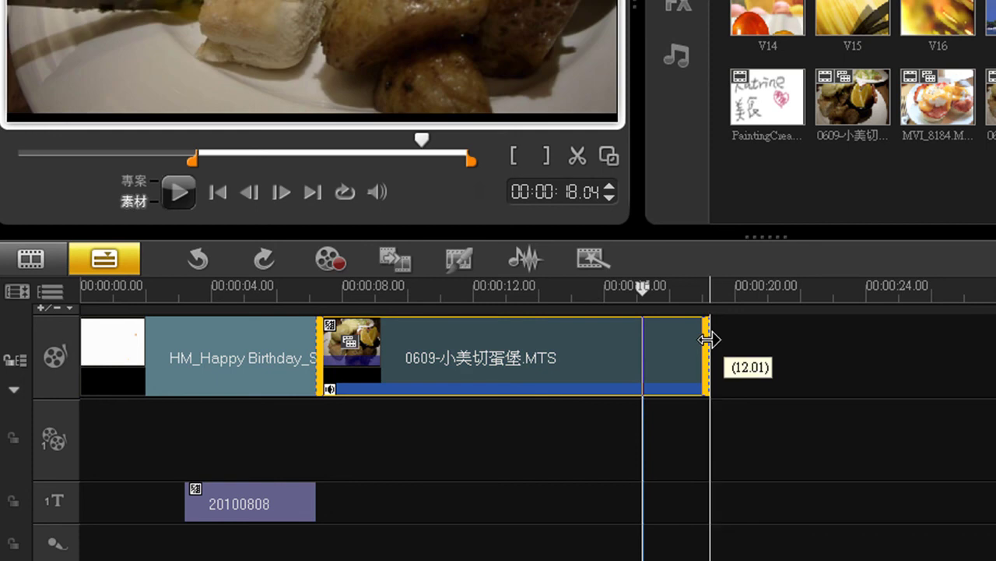
left_click_drag(445, 348, 411, 346)
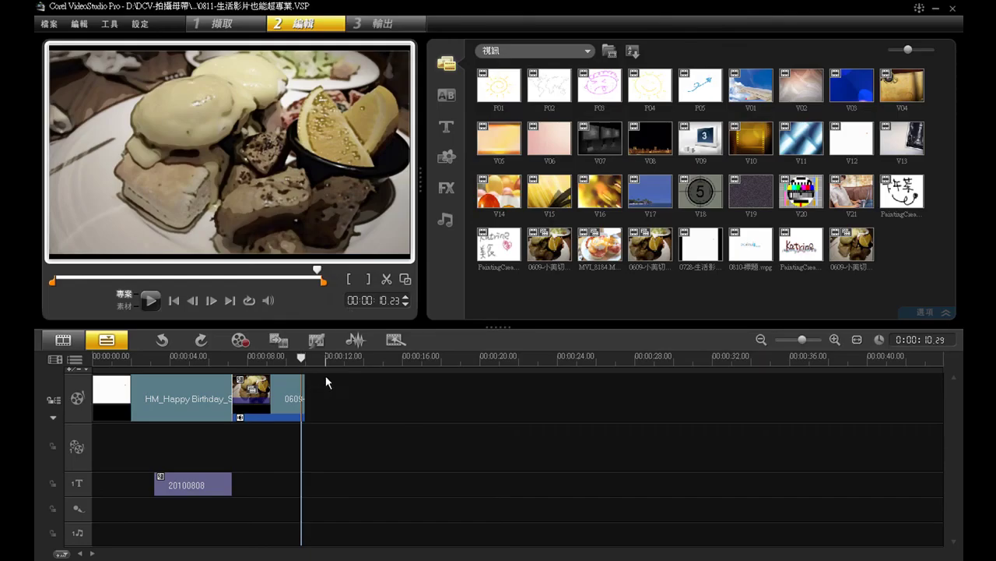
- Insert another 0609-小美切蛋堡.MTS clip directly after the trimmed one and preview the project from about 8 seconds
left_click(856, 251)
left_click_drag(550, 357, 369, 400)
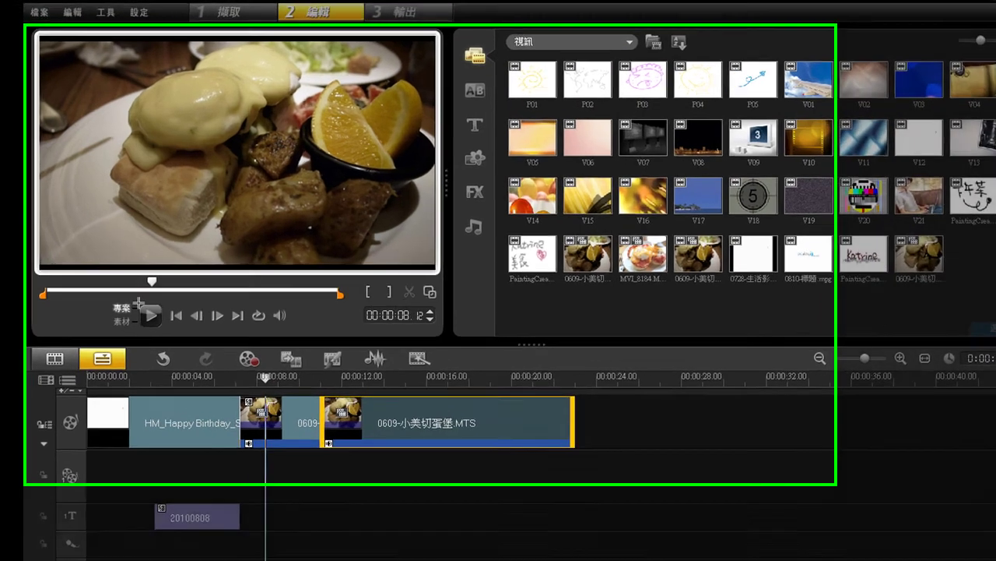
left_click(150, 299)
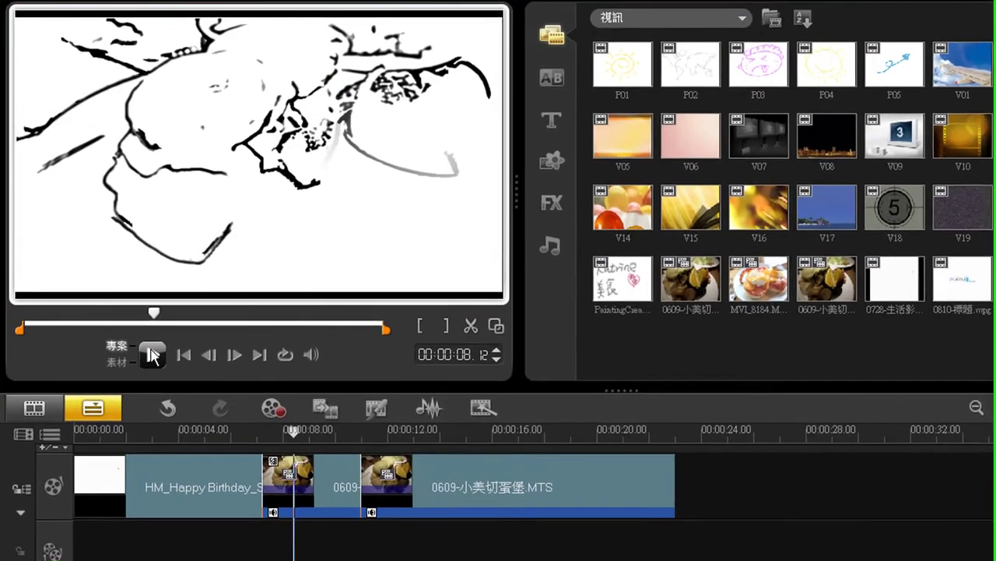